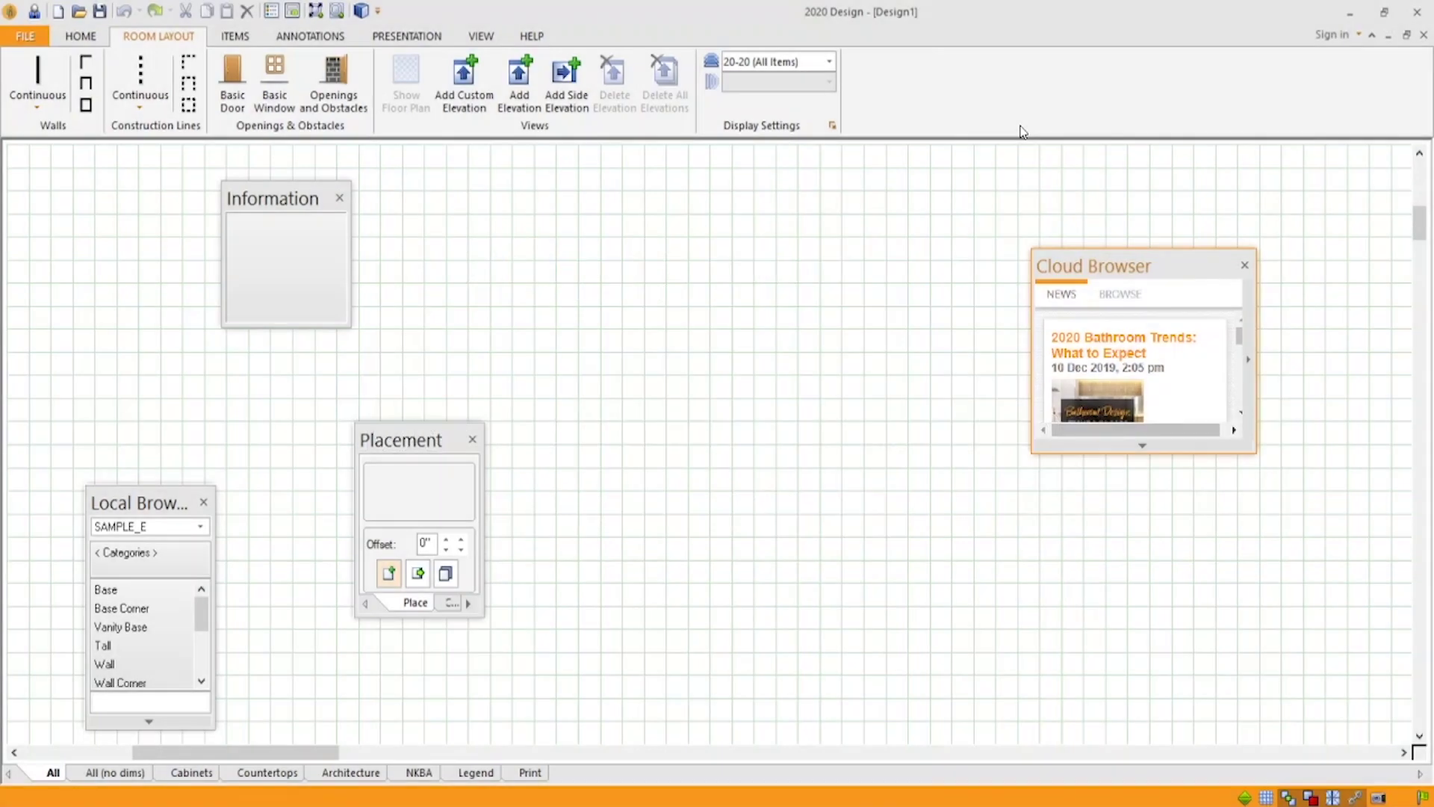
- Reposition the floating Information, Placement, Local Browser and Cloud Browser panels over the canvas
{"action": "mouse_move", "coordinate": [259, 203]}
{"action": "left_mouse_down"}
{"action": "mouse_move", "coordinate": [221, 237]}
{"action": "mouse_move", "coordinate": [235, 208]}
{"action": "left_mouse_up"}
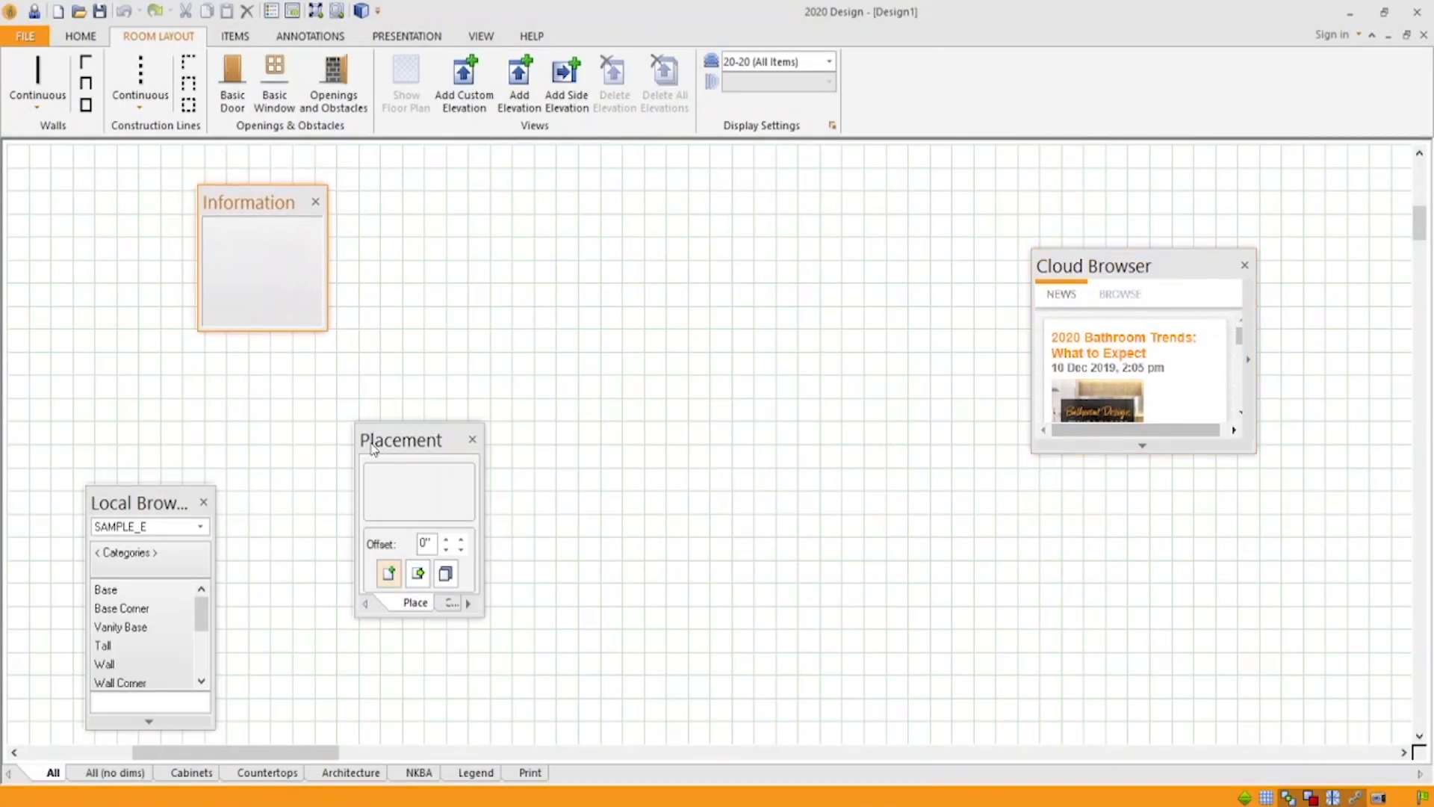
{"action": "left_click_drag", "start_coordinate": [408, 448], "coordinate": [433, 418]}
{"action": "left_click_drag", "start_coordinate": [142, 508], "coordinate": [176, 438]}
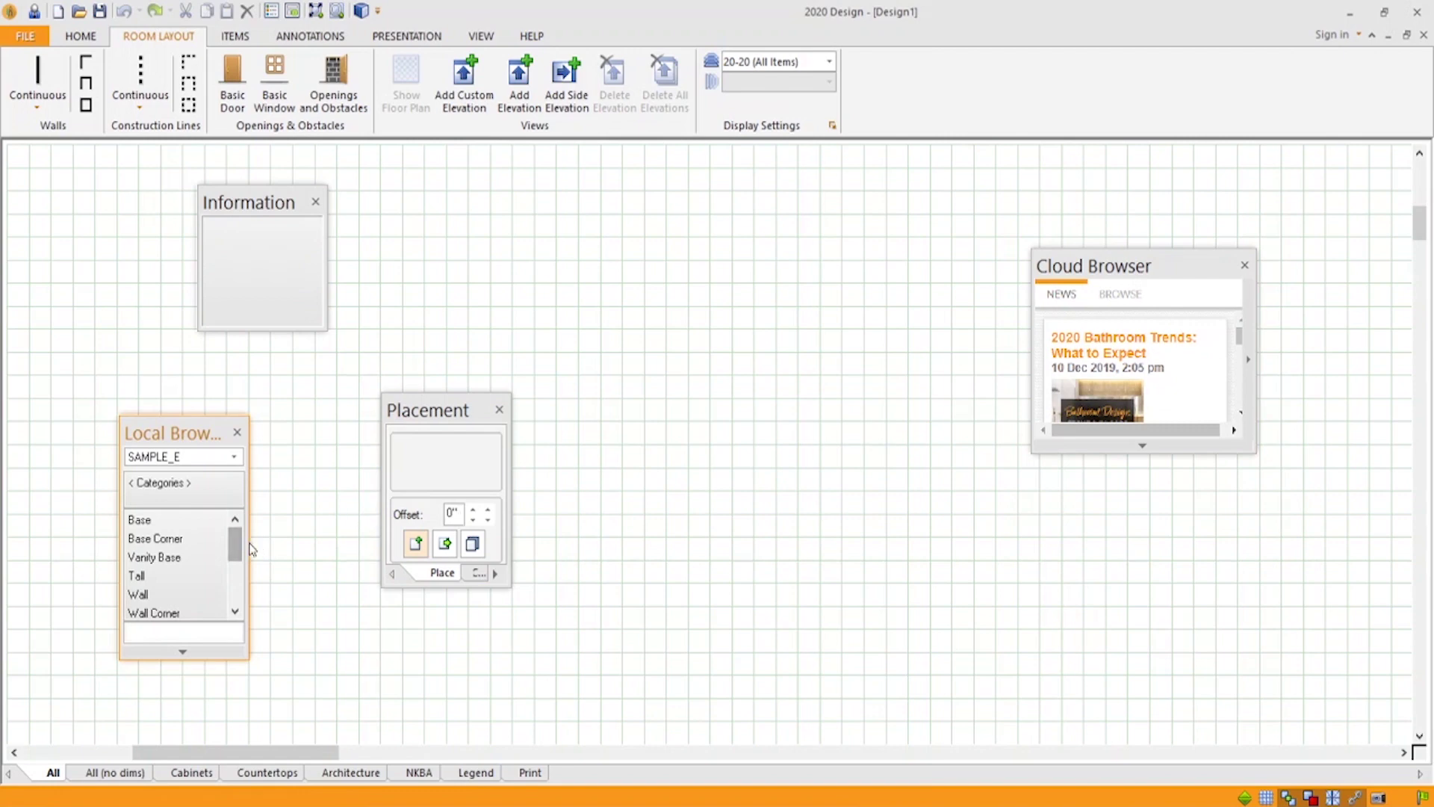
{"action": "left_click_drag", "start_coordinate": [1087, 266], "coordinate": [1058, 248]}
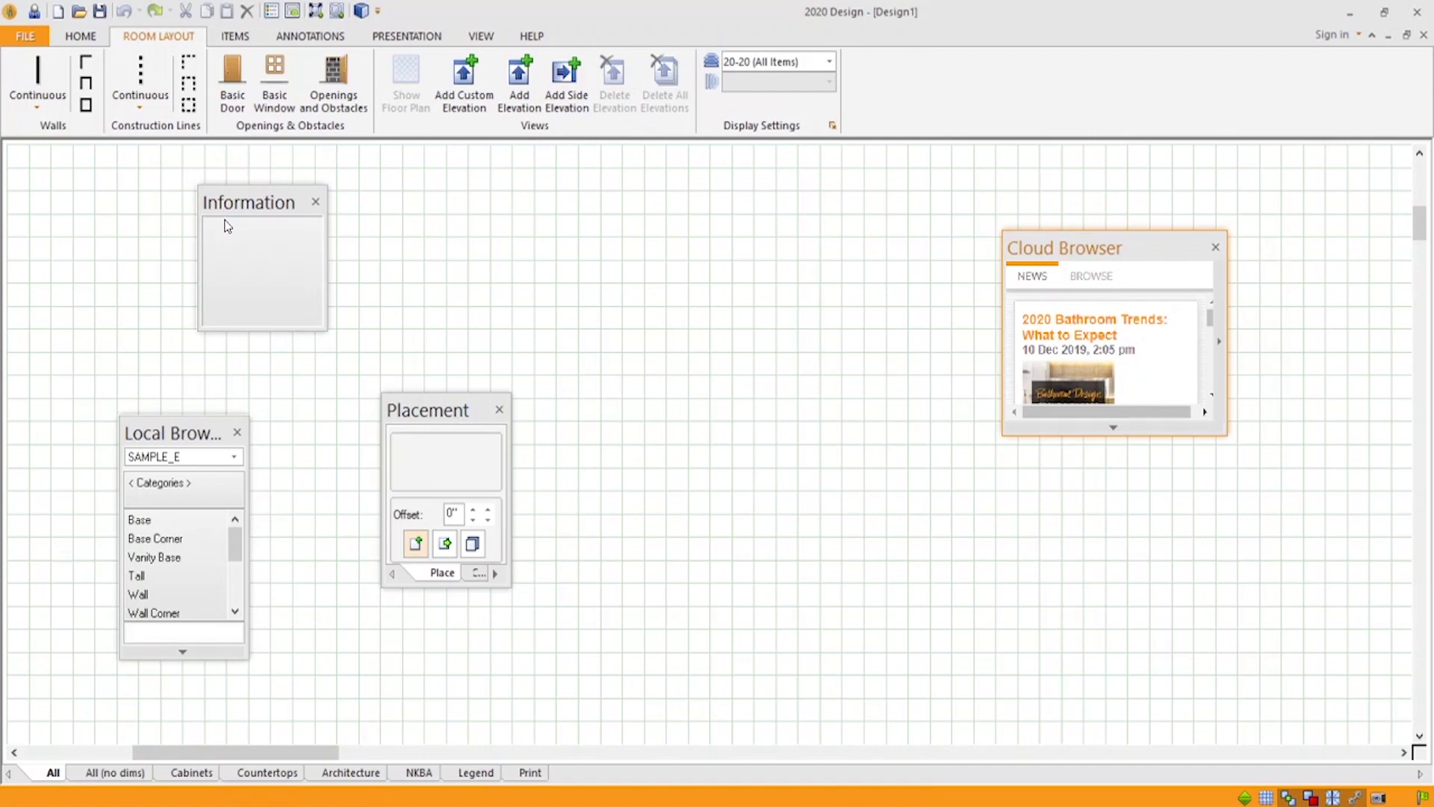
{"action": "left_click_drag", "start_coordinate": [233, 209], "coordinate": [41, 460]}
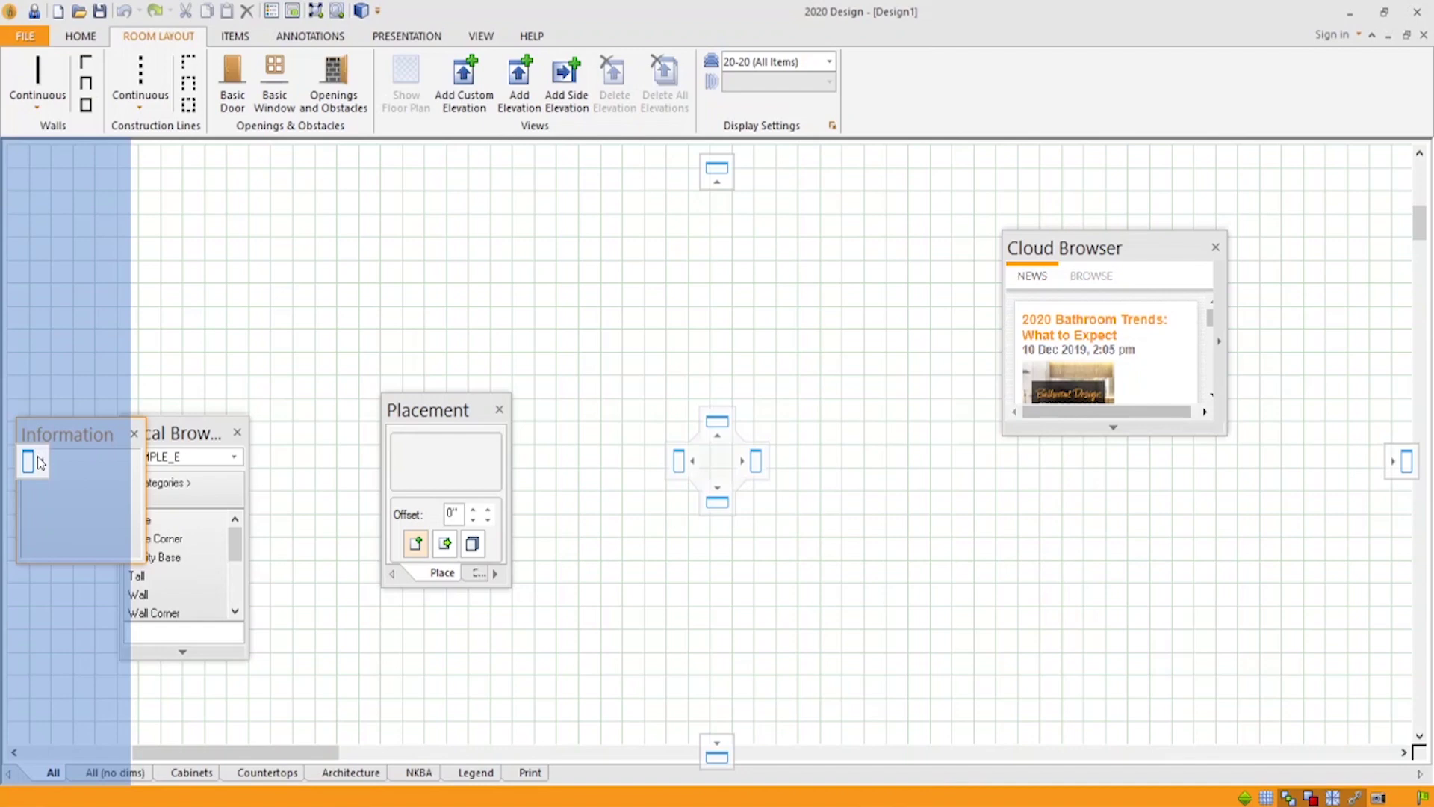
- Drop the Information panel onto the left docking guide beside the design grid
{"action": "left_click_drag", "start_coordinate": [39, 462], "coordinate": [39, 463]}
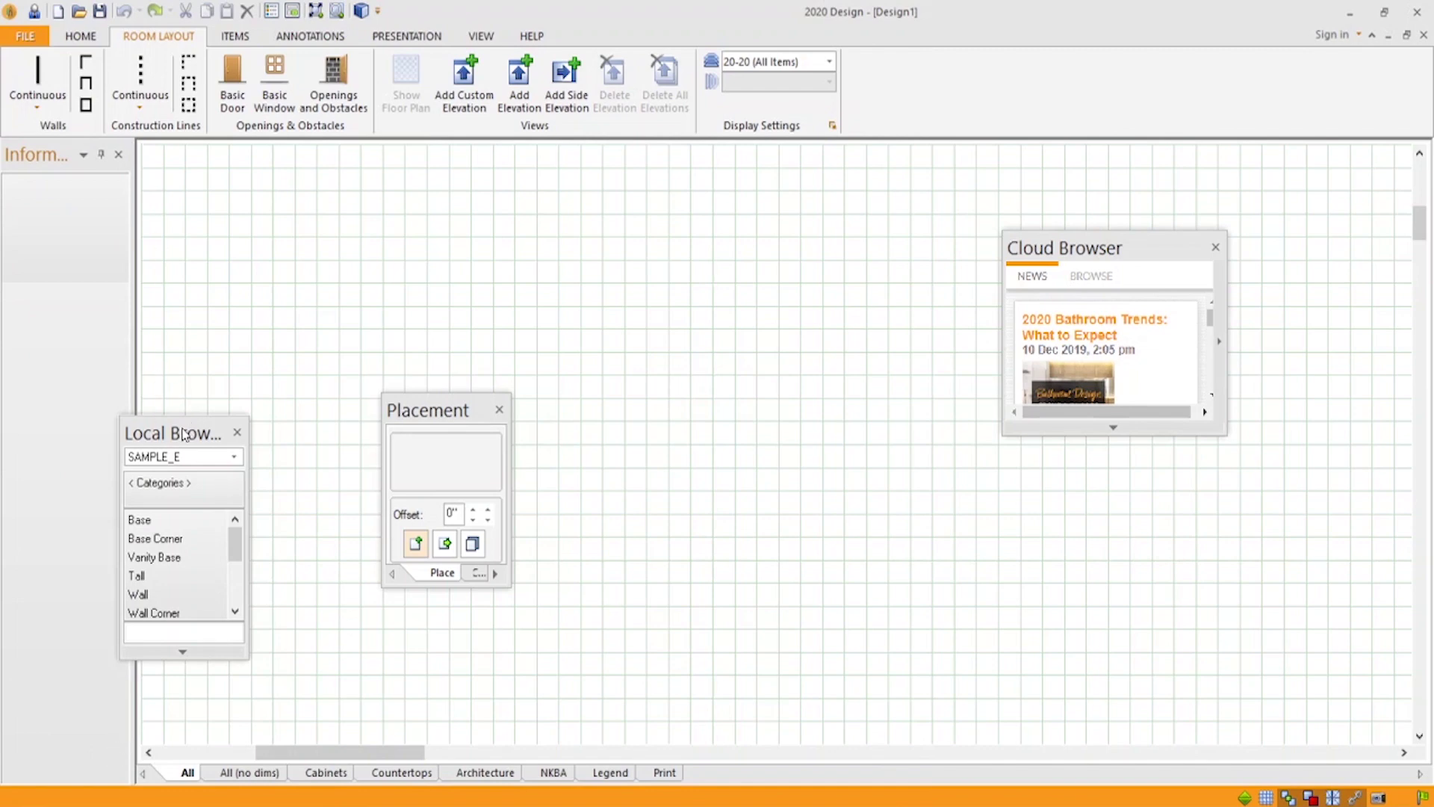
- Move Local Browser and Placement out of the way and widen the docked Information panel
{"action": "left_click_drag", "start_coordinate": [179, 437], "coordinate": [295, 452]}
{"action": "left_click_drag", "start_coordinate": [452, 410], "coordinate": [579, 385]}
{"action": "left_click_drag", "start_coordinate": [136, 381], "coordinate": [187, 381]}
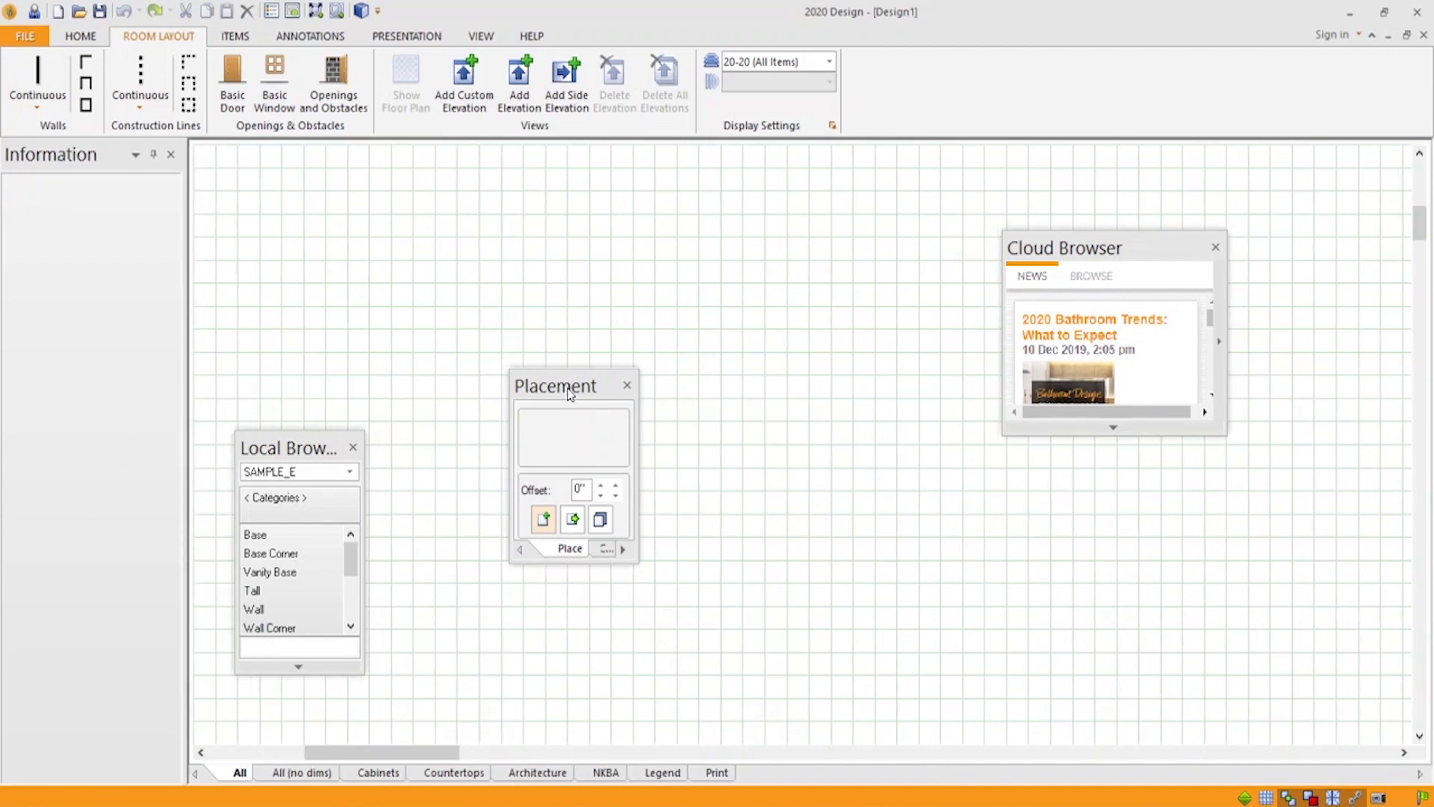
- Dock the Local Browser on the left, stacked below the Information panel
{"action": "left_click_drag", "start_coordinate": [295, 452], "coordinate": [318, 519]}
{"action": "left_click", "coordinate": [523, 394]}
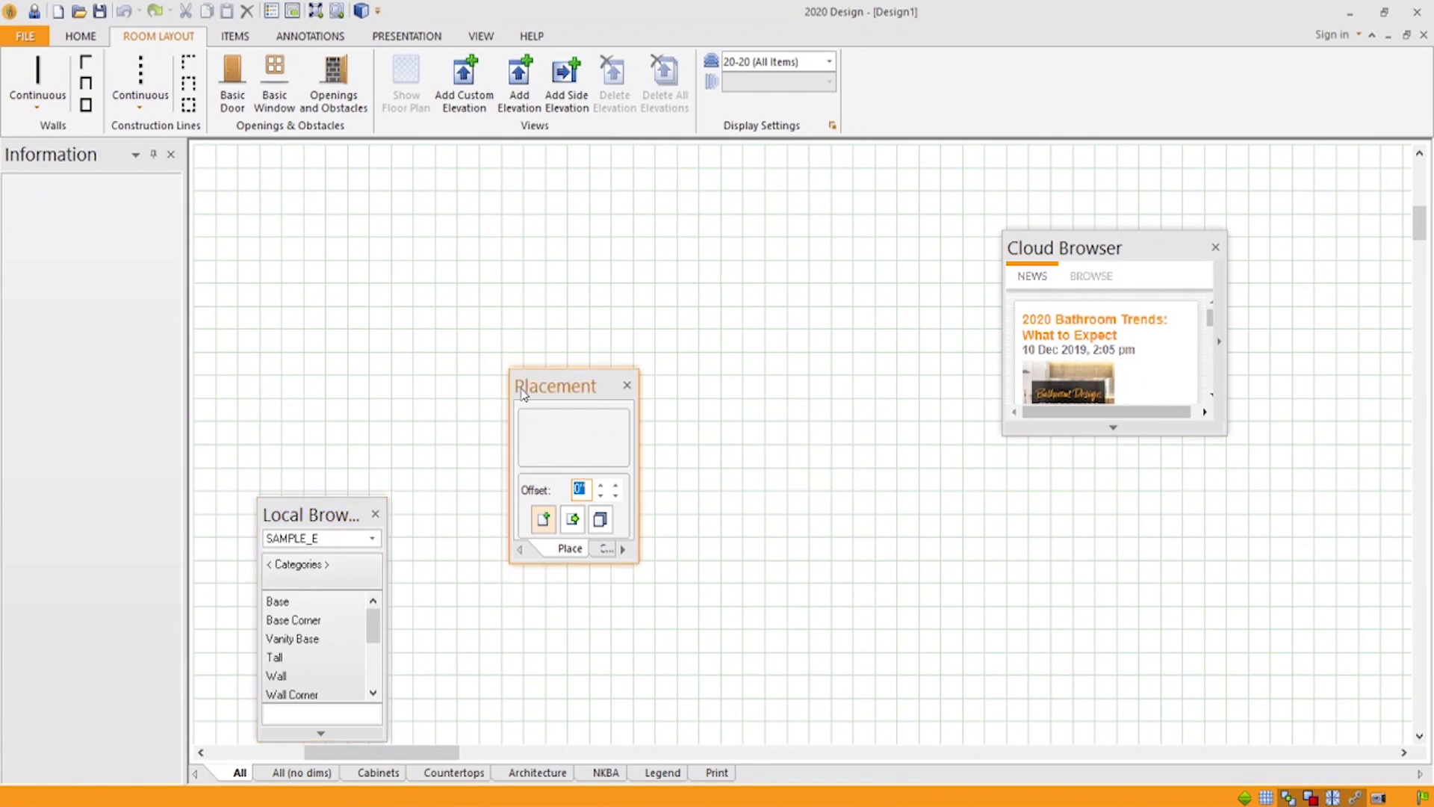
{"action": "left_click_drag", "start_coordinate": [523, 394], "coordinate": [298, 312]}
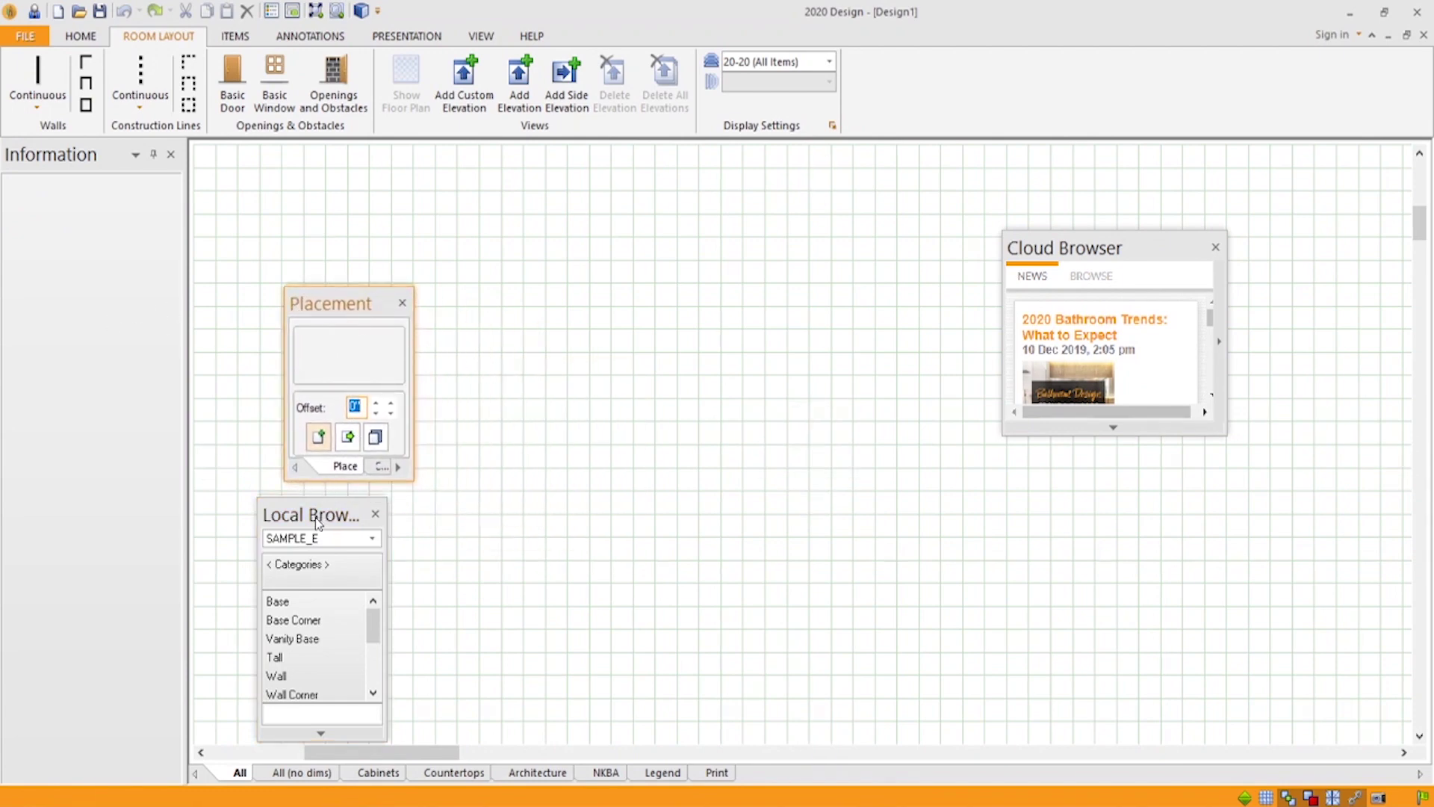
{"action": "left_click_drag", "start_coordinate": [317, 520], "coordinate": [96, 503]}
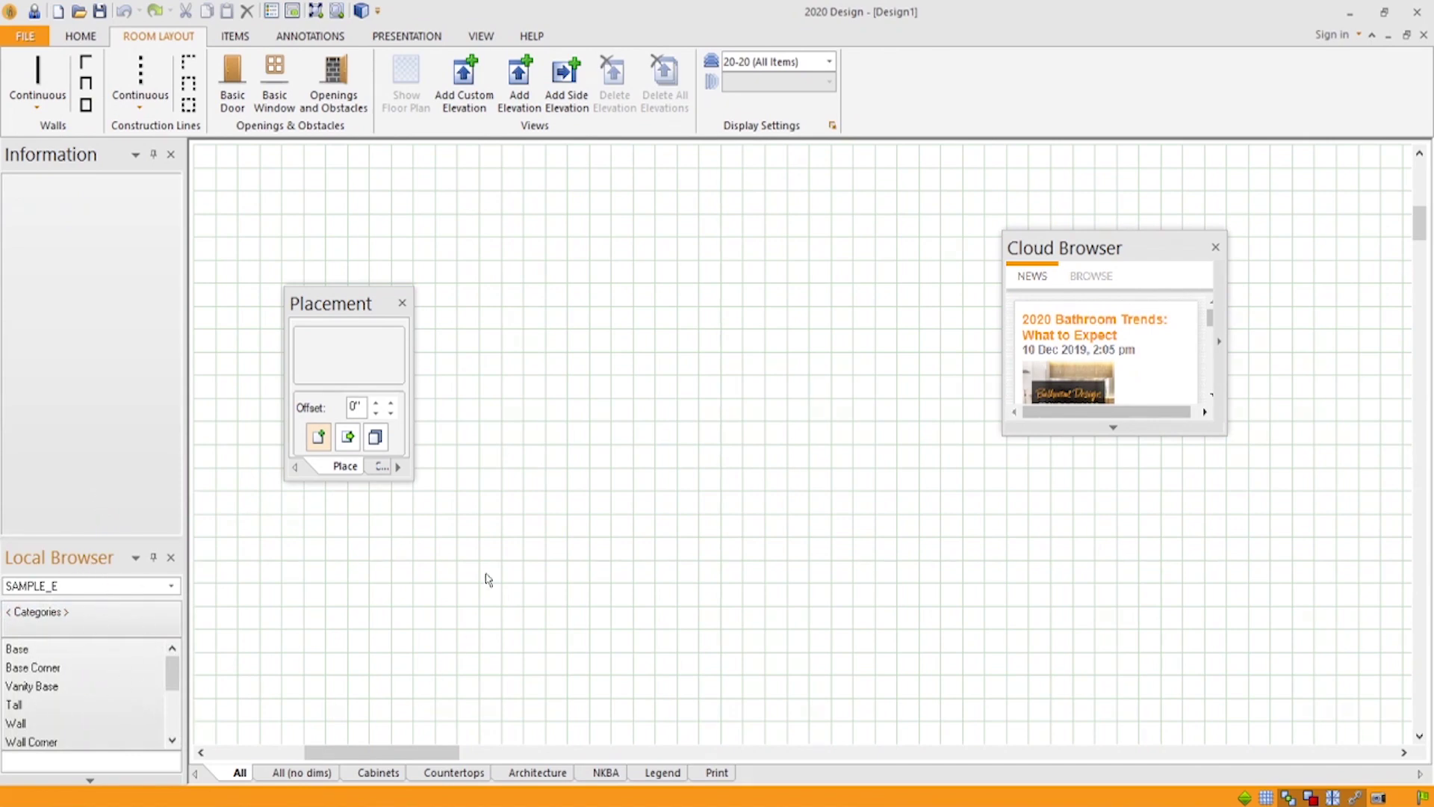
- Dock Placement below Information, then heighten the Placement and Local Browser panes
{"action": "left_click_drag", "start_coordinate": [339, 311], "coordinate": [91, 381]}
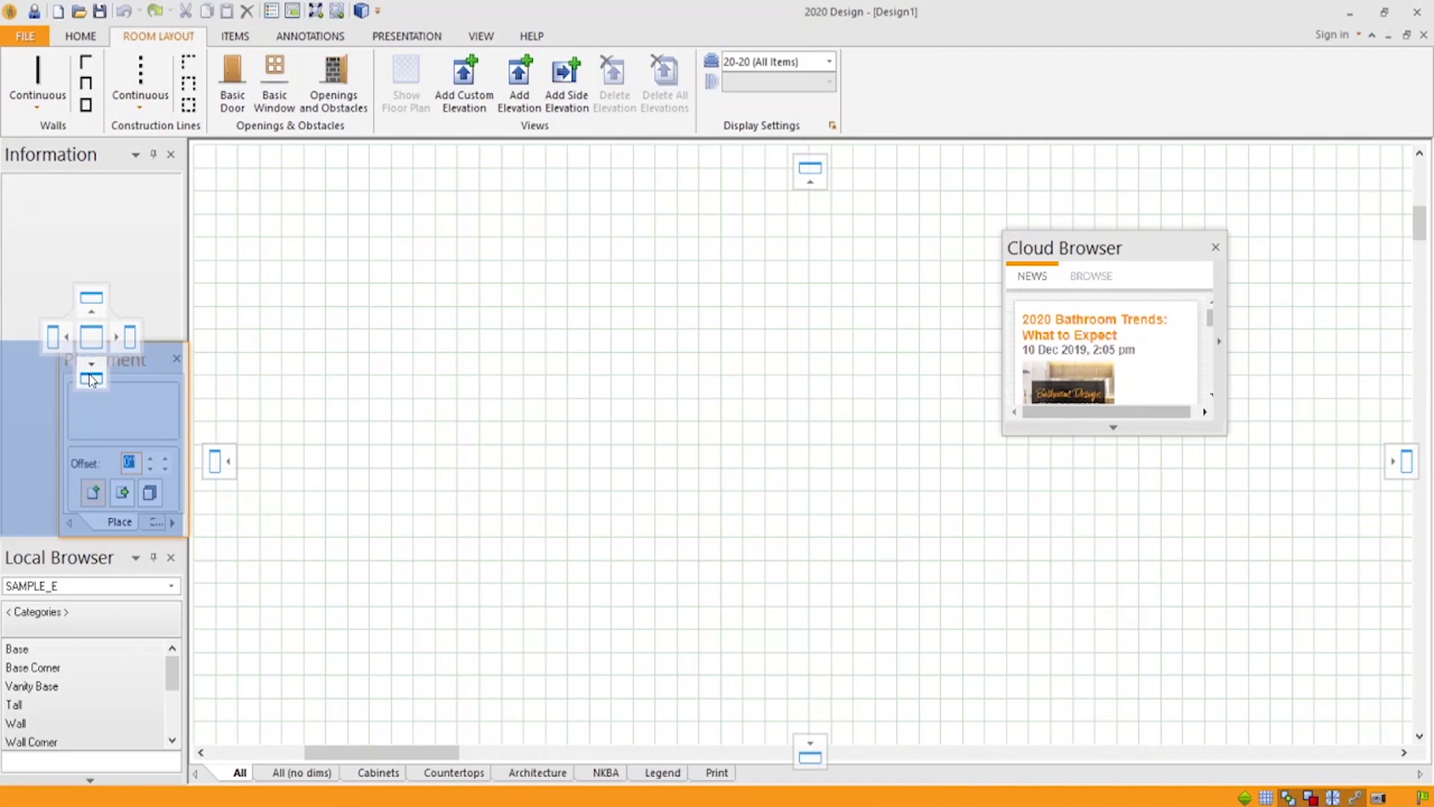
{"action": "left_click_drag", "start_coordinate": [91, 379], "coordinate": [91, 379]}
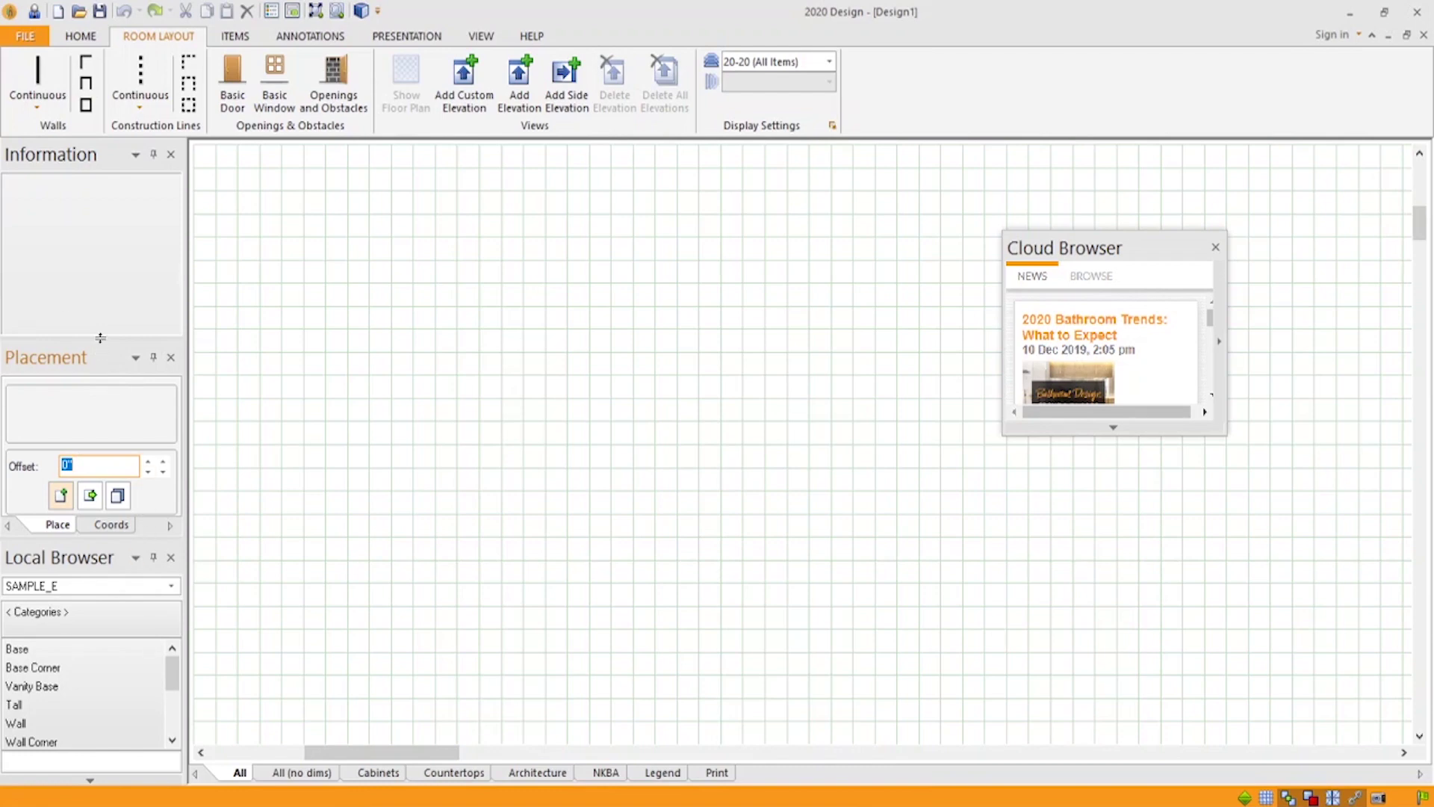
{"action": "left_click_drag", "start_coordinate": [104, 337], "coordinate": [103, 286]}
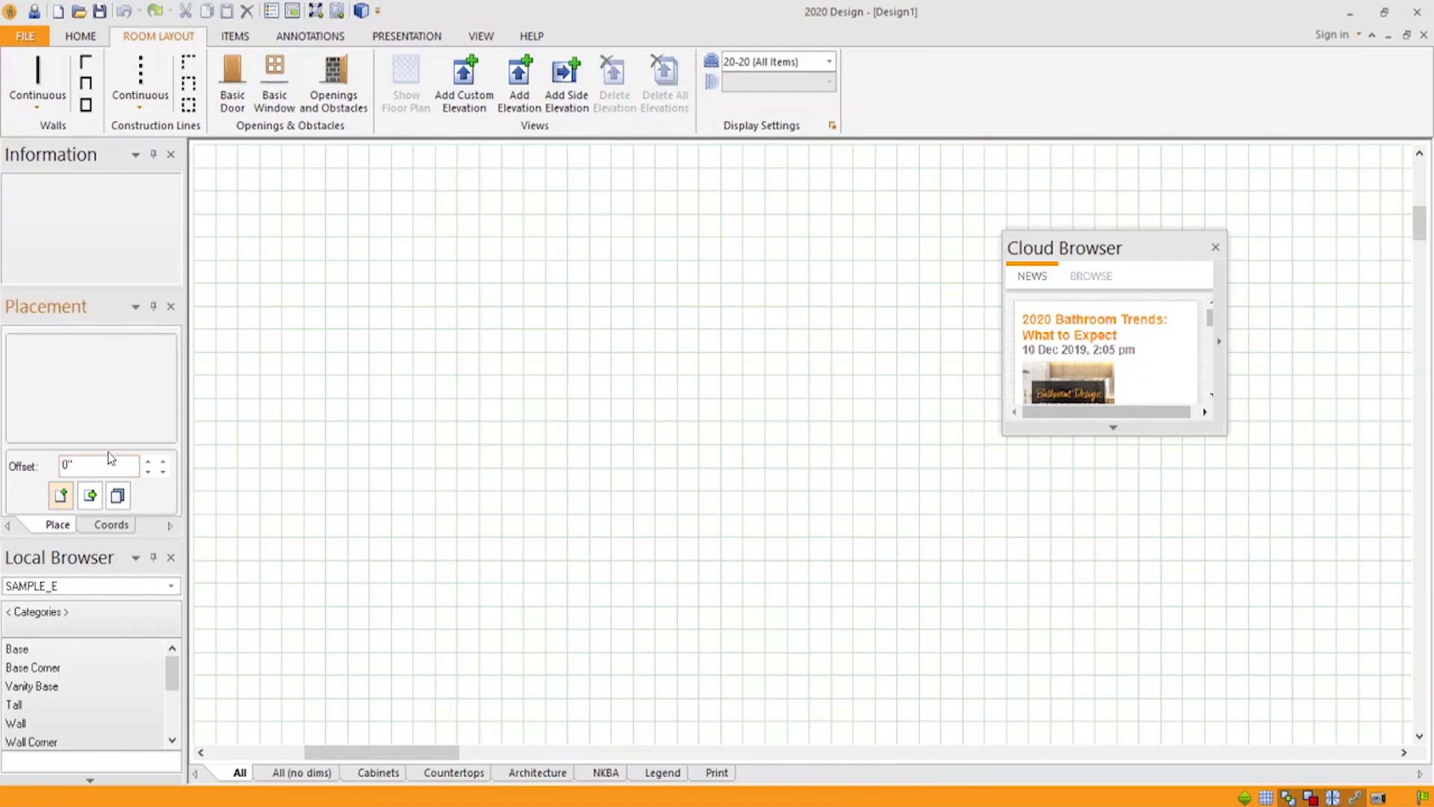
{"action": "left_click_drag", "start_coordinate": [139, 538], "coordinate": [146, 459]}
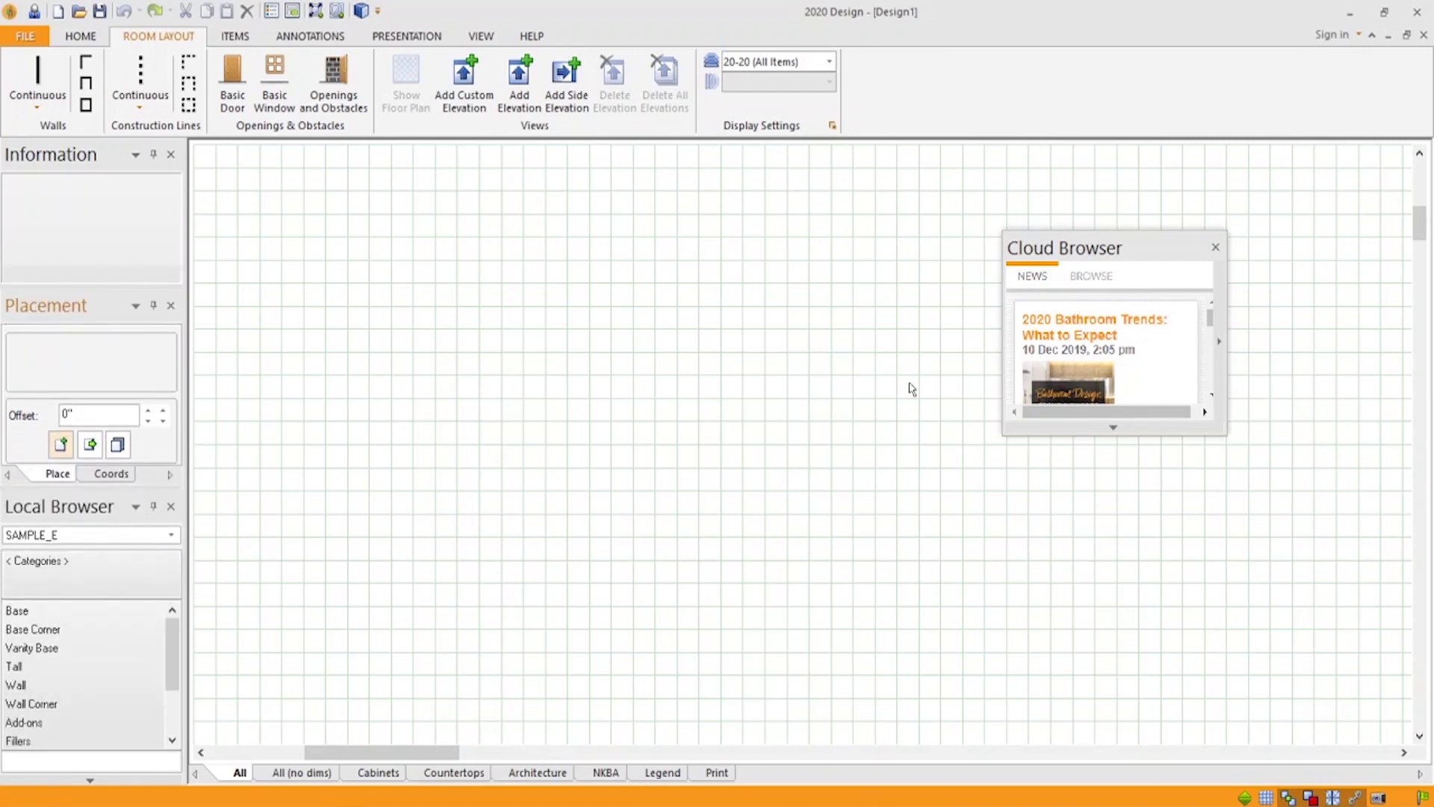
- Drop the Cloud Browser onto the right docking guide of the window
{"action": "left_click_drag", "start_coordinate": [1073, 246], "coordinate": [1406, 466]}
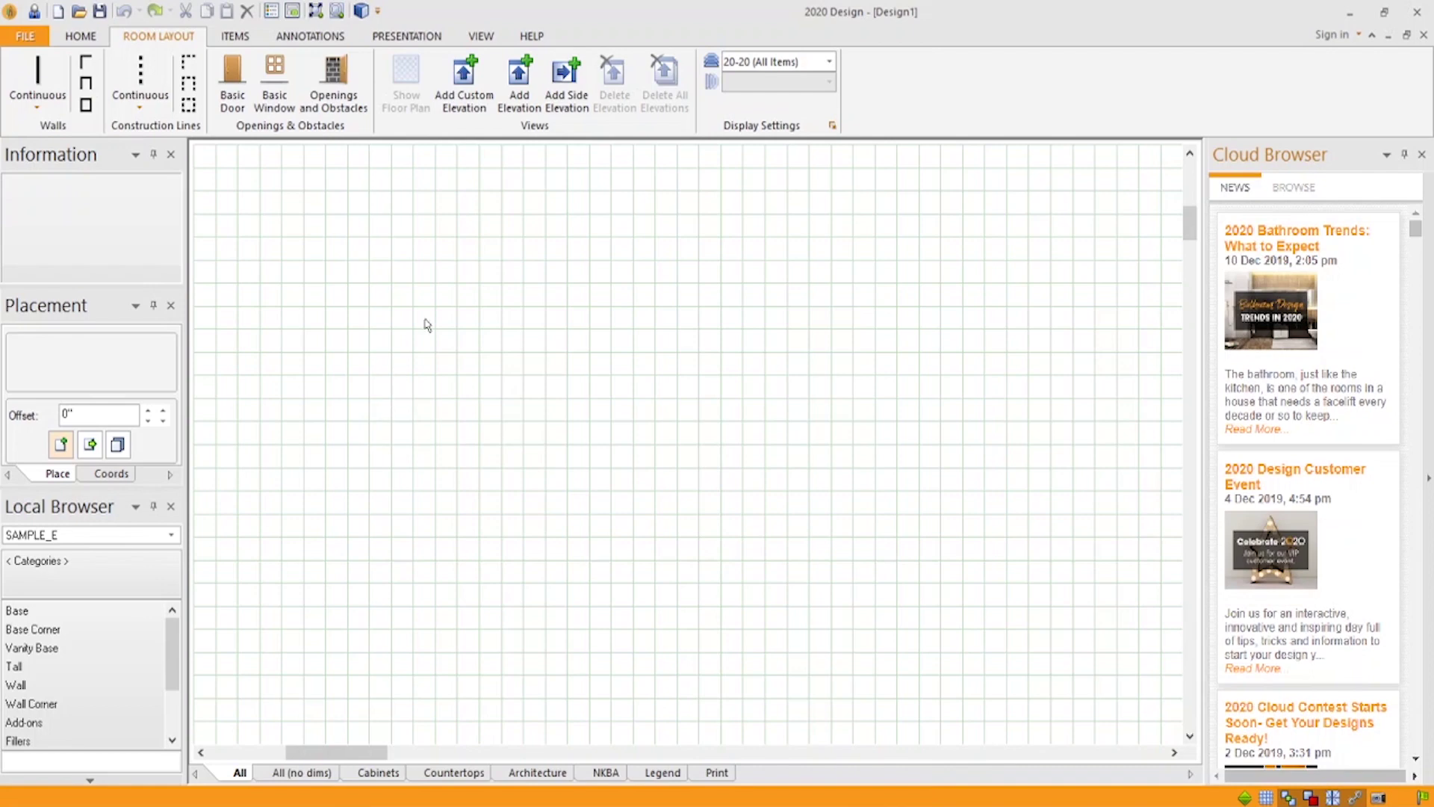
- Apply the Initial screen preset from the VIEW tab's Screen Preset list
{"action": "left_click", "coordinate": [487, 38]}
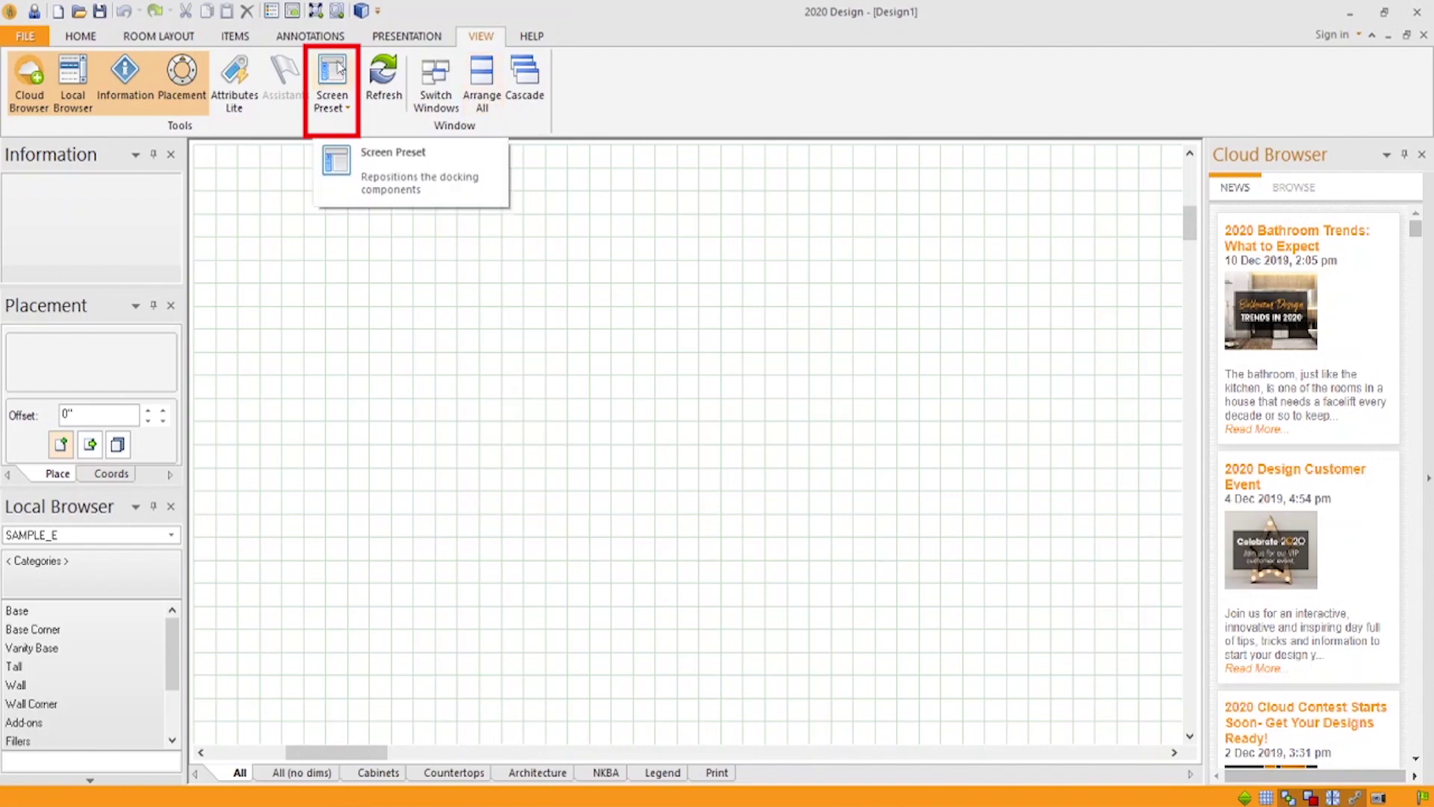
{"action": "left_click", "coordinate": [336, 109]}
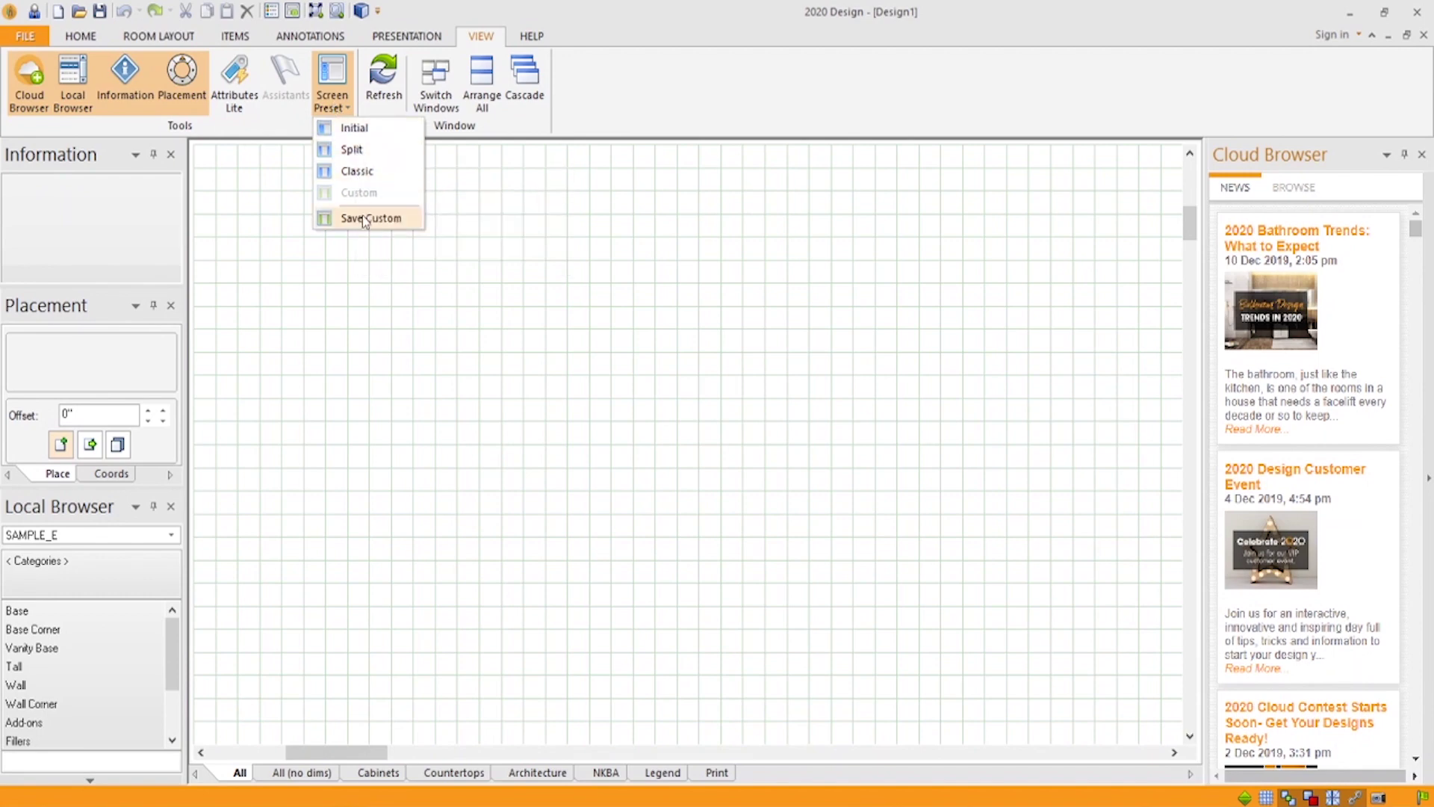
{"action": "left_click", "coordinate": [356, 129]}
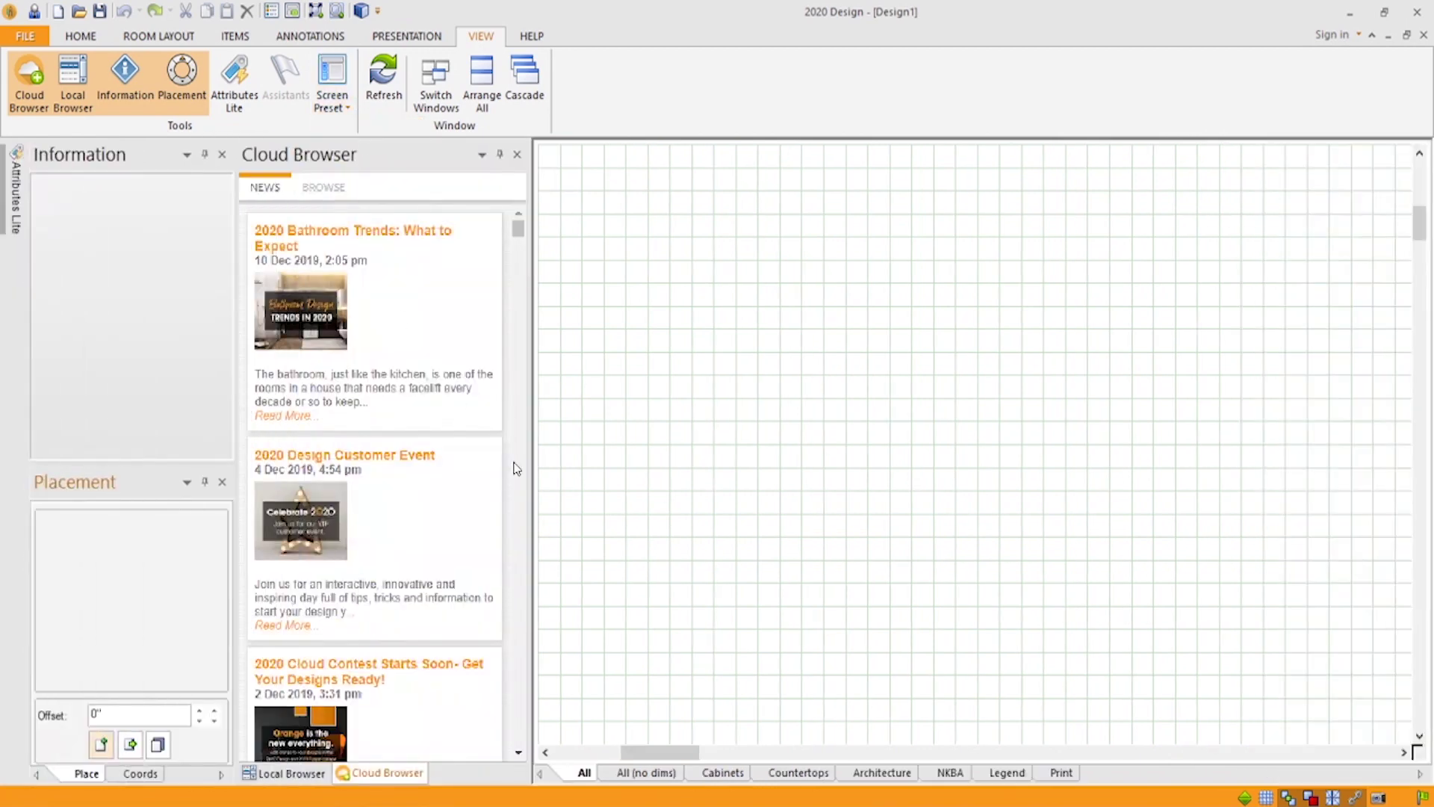
- Try the Split screen preset, then apply the Classic preset
{"action": "left_click", "coordinate": [340, 105]}
{"action": "left_click", "coordinate": [382, 150]}
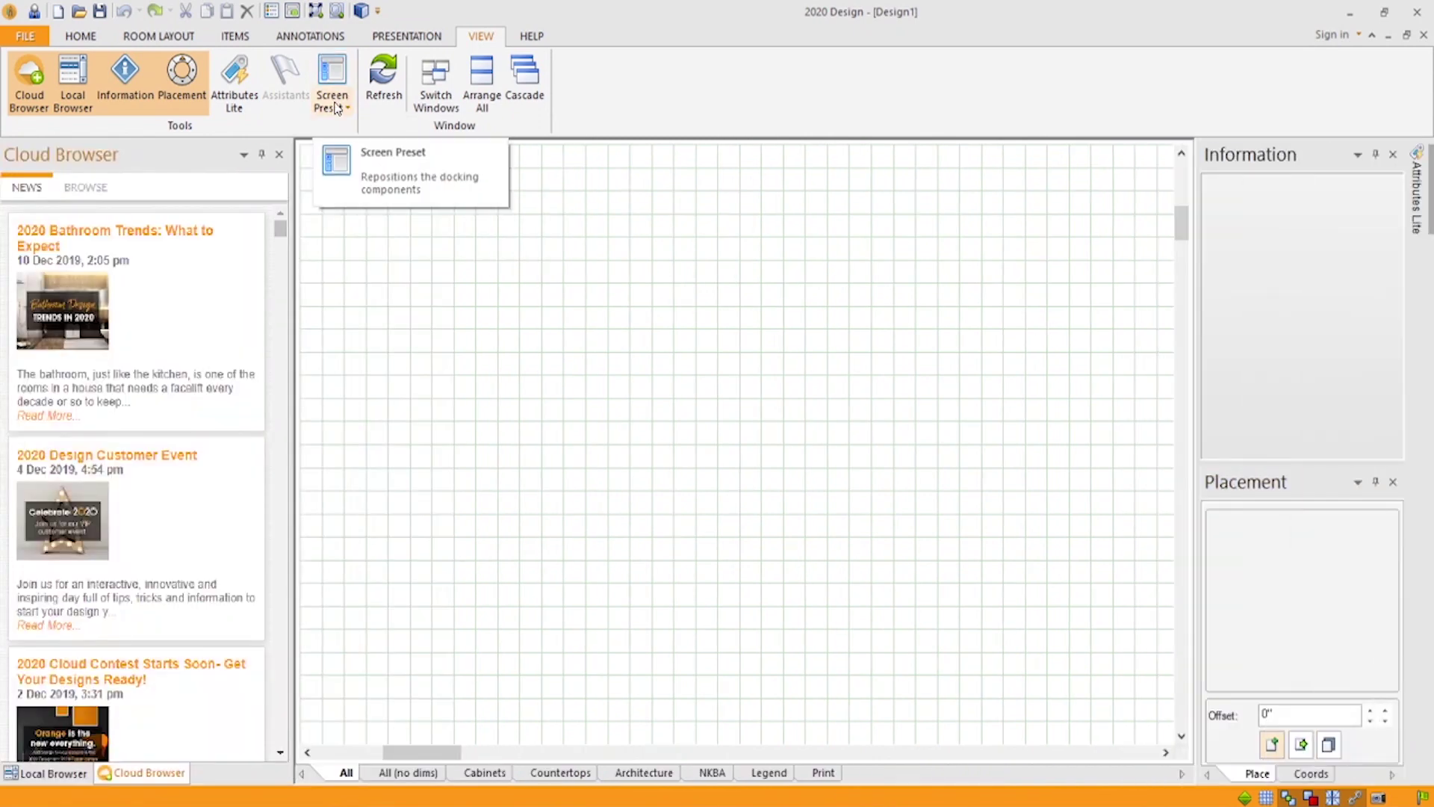
{"action": "left_click", "coordinate": [338, 109]}
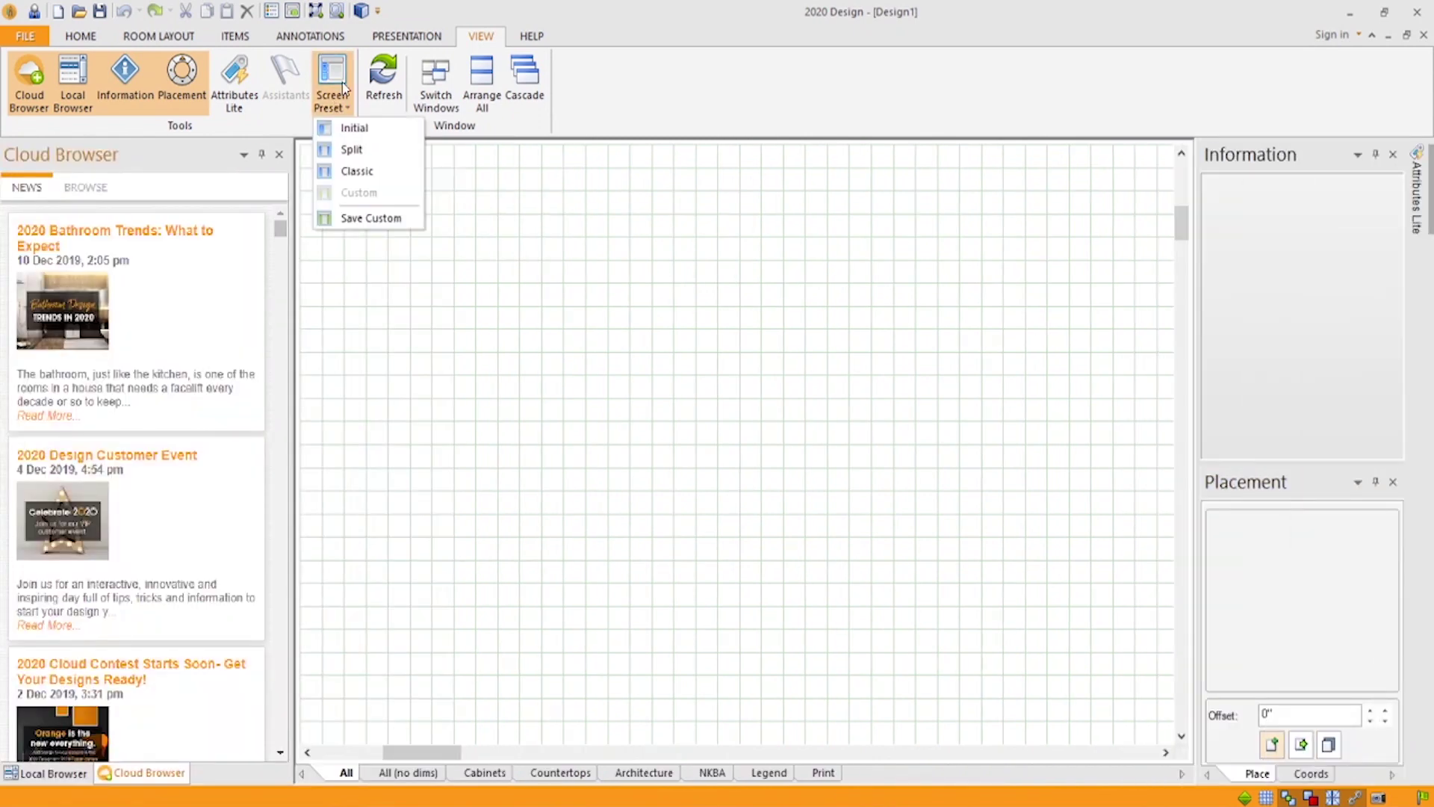
{"action": "left_click", "coordinate": [373, 174]}
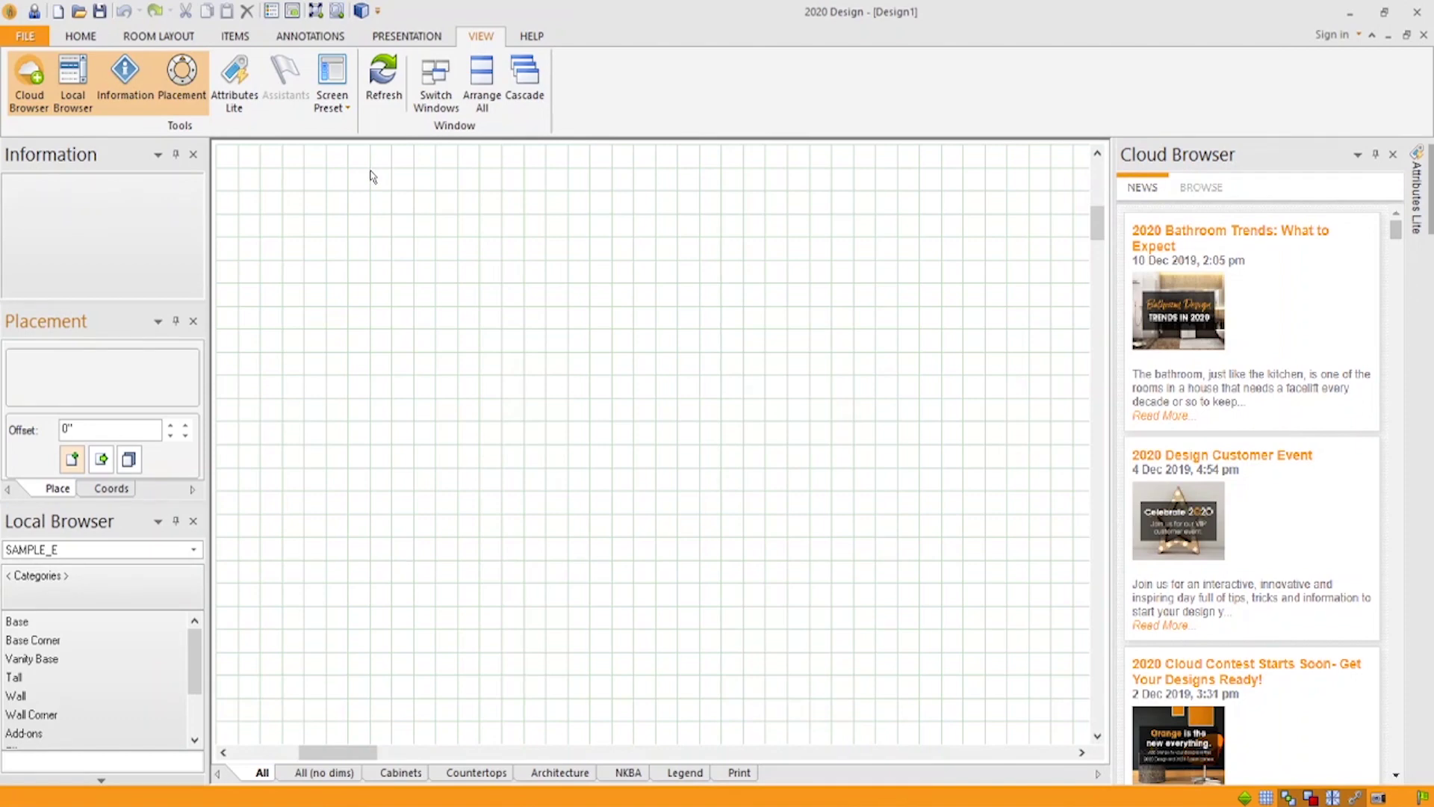
{"action": "left_click_drag", "start_coordinate": [85, 155], "coordinate": [121, 370]}
{"action": "left_click_drag", "start_coordinate": [63, 163], "coordinate": [562, 276]}
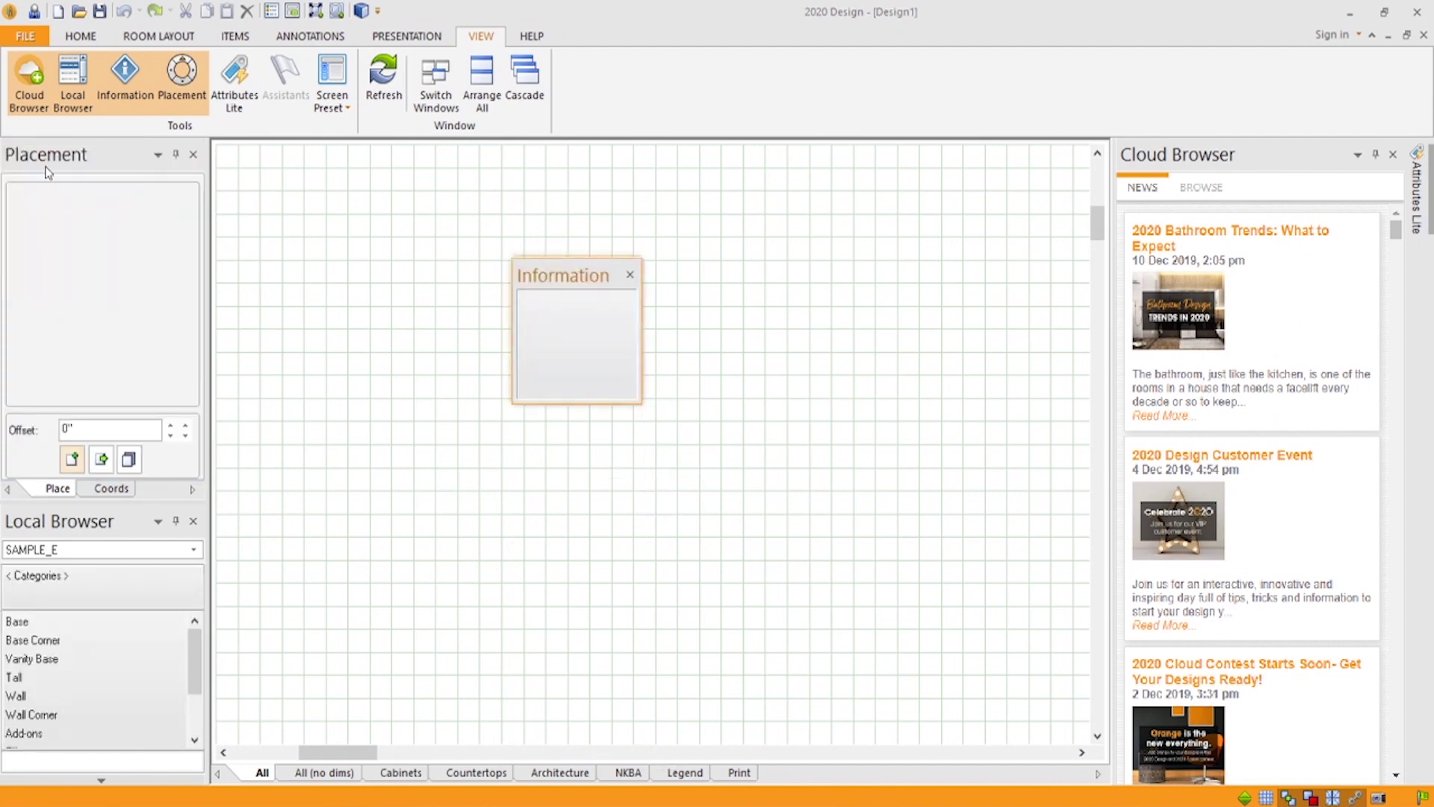
{"action": "left_click_drag", "start_coordinate": [54, 149], "coordinate": [343, 333]}
{"action": "left_click_drag", "start_coordinate": [1199, 159], "coordinate": [930, 280]}
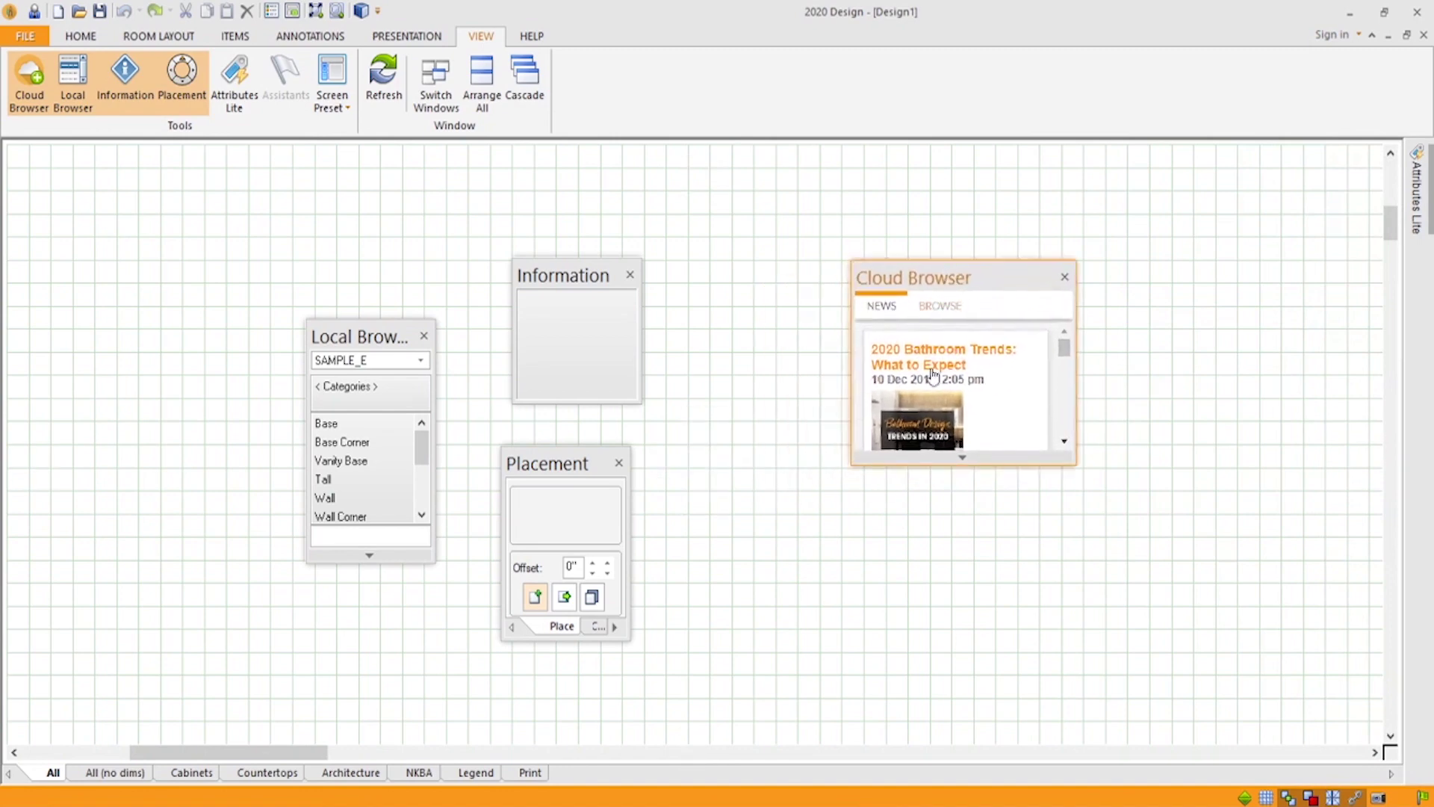
{"action": "left_click", "coordinate": [344, 109]}
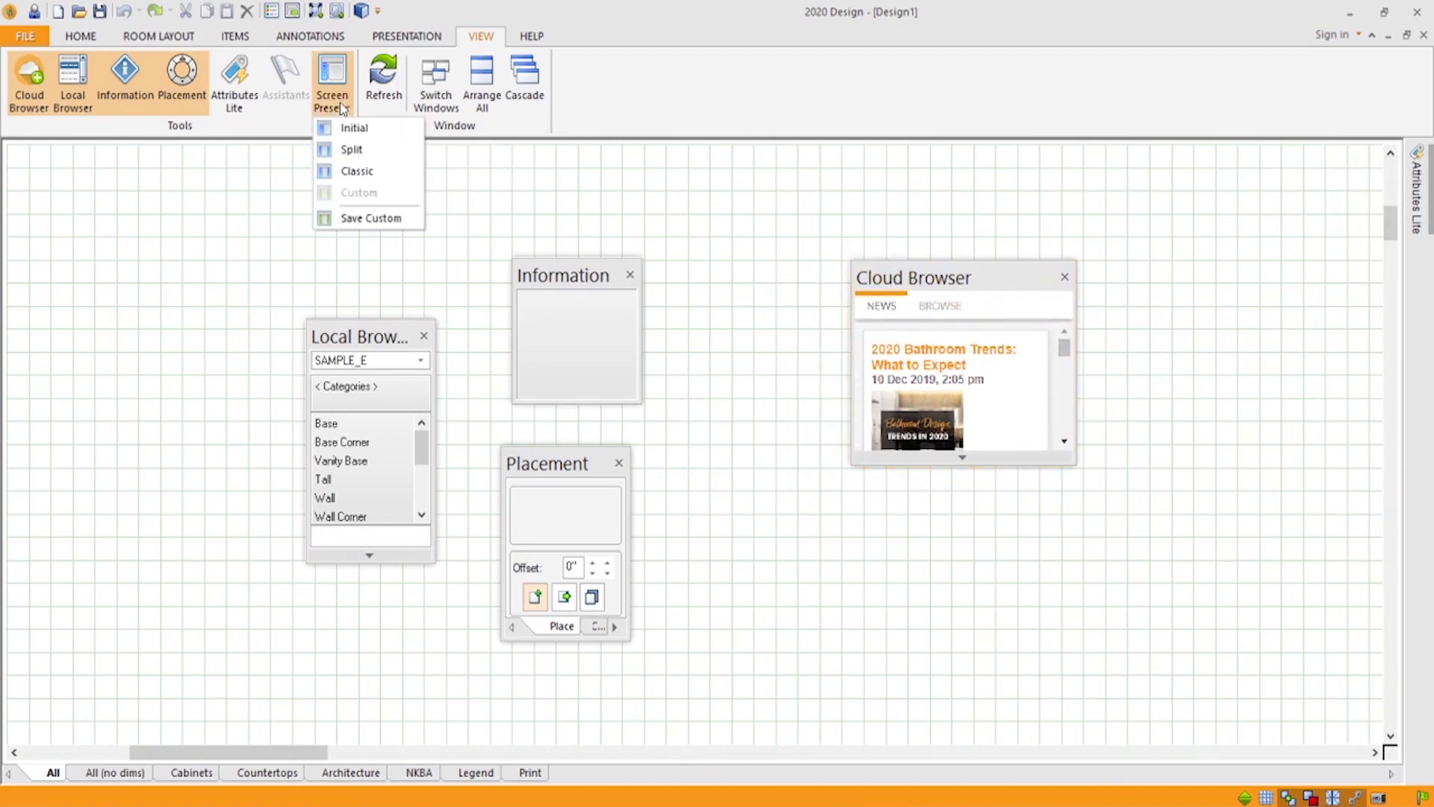
{"action": "left_click", "coordinate": [358, 176]}
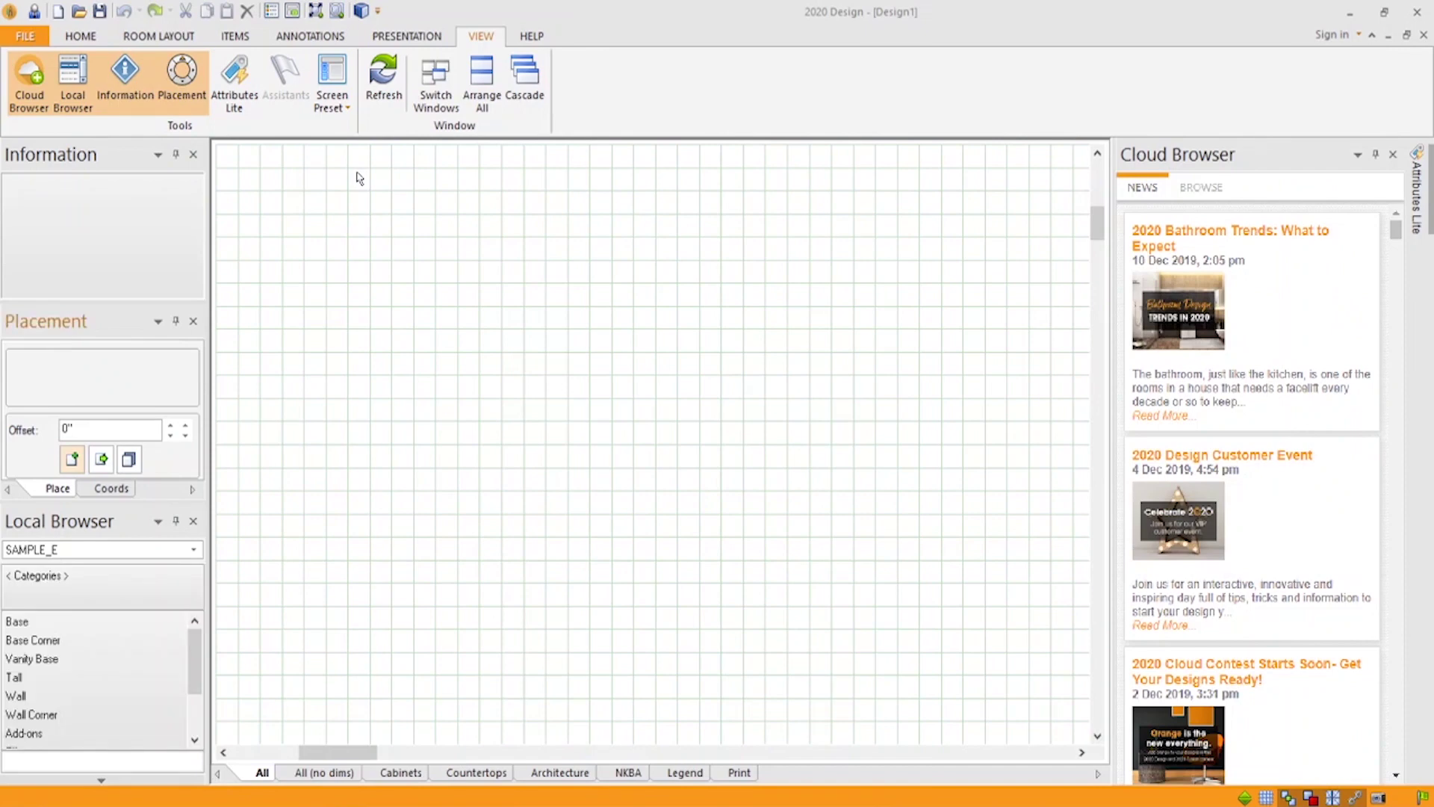